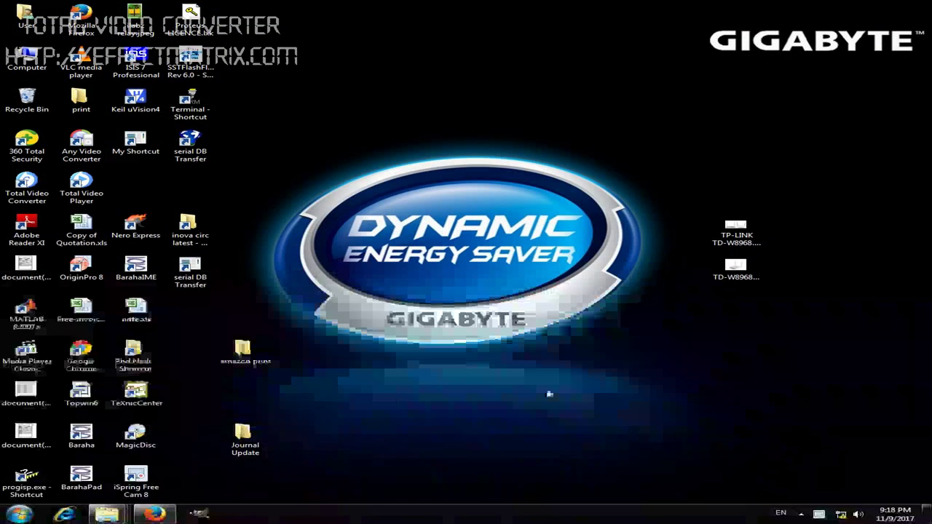
# Step: Open the TD-W8968 picture, maximize Picture Manager and advance to TP-LINK TD-W8968.jpg
pyautogui.click(736, 273)
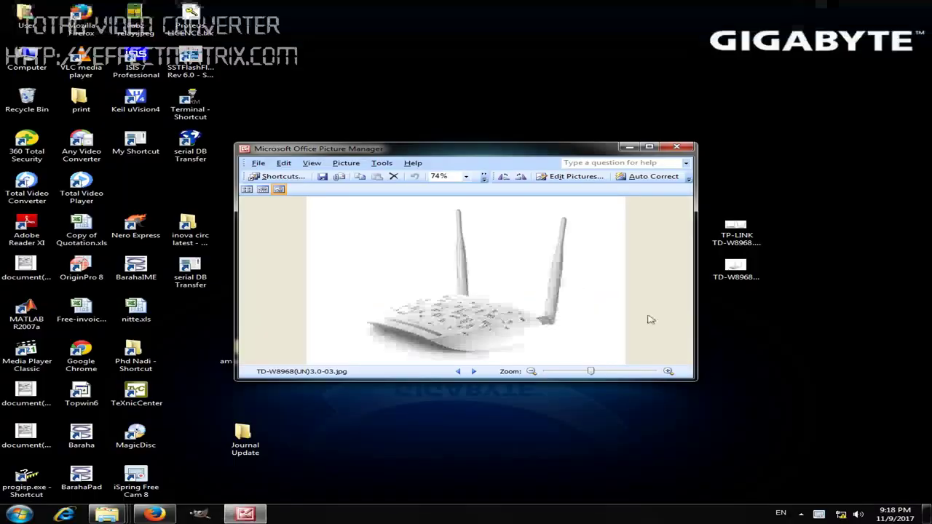
pyautogui.moveTo(558, 248)
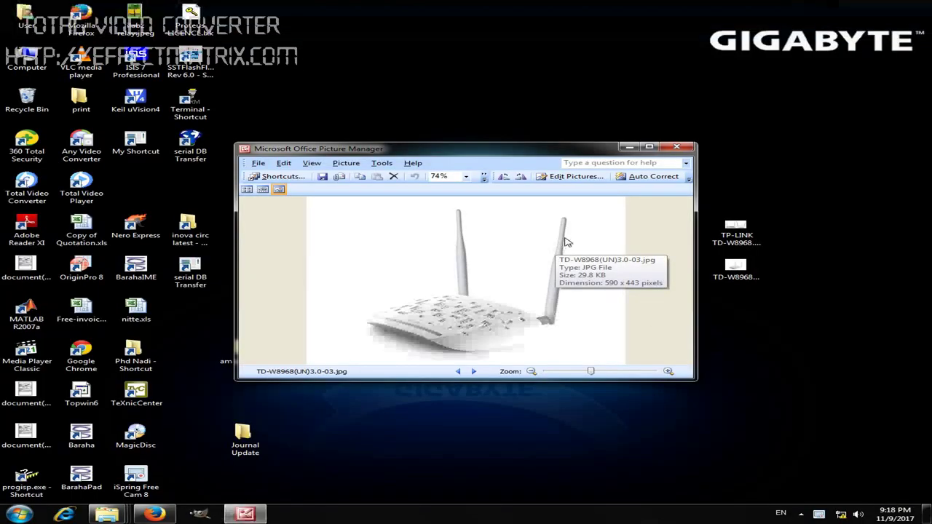
pyautogui.click(650, 147)
pyautogui.moveTo(476, 378)
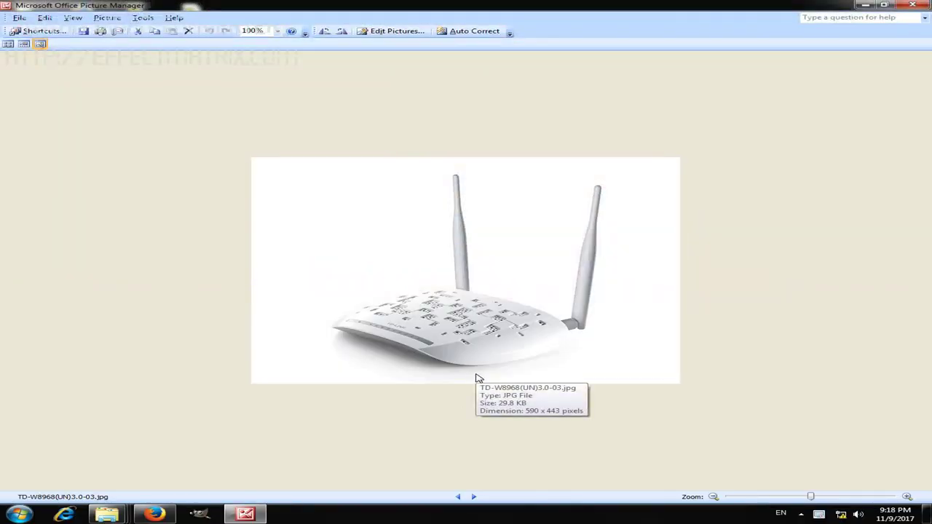
pyautogui.click(474, 497)
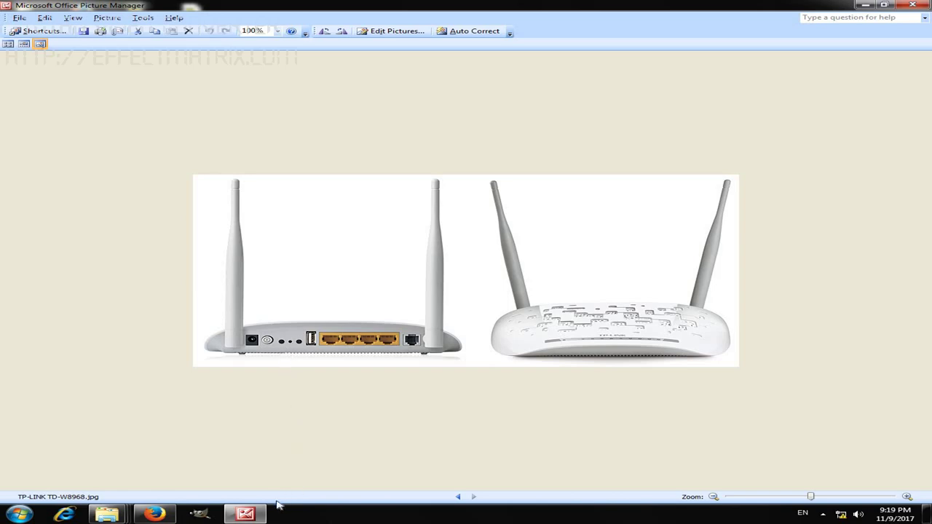
# Step: Bring up Firefox's taskbar preview to switch to the browser
pyautogui.moveTo(268, 516)
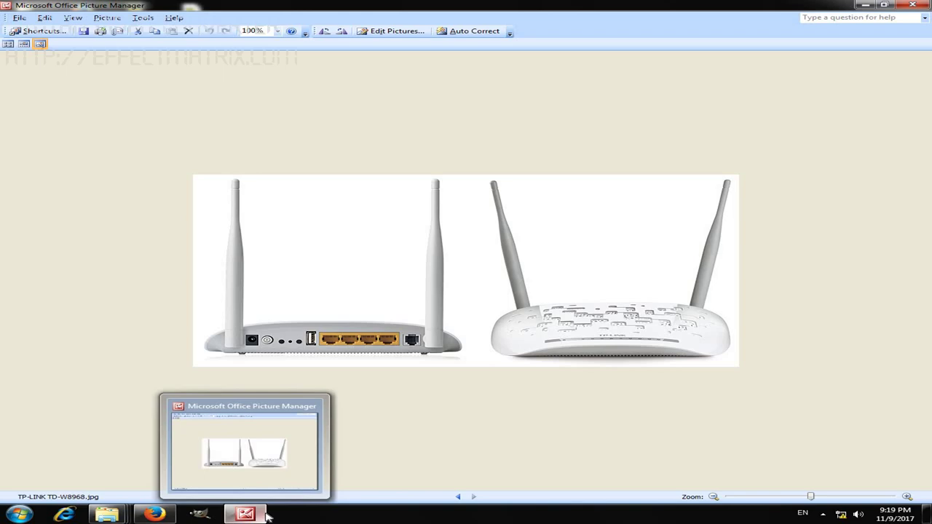
pyautogui.moveTo(159, 516)
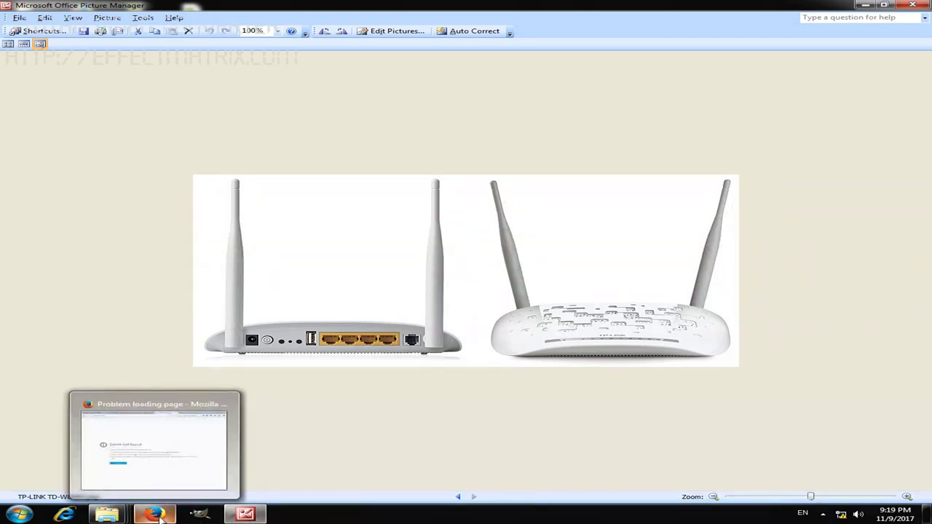
# Step: Bring Firefox forward and load the router admin at 192.168.1.1 in a new tab
pyautogui.click(167, 491)
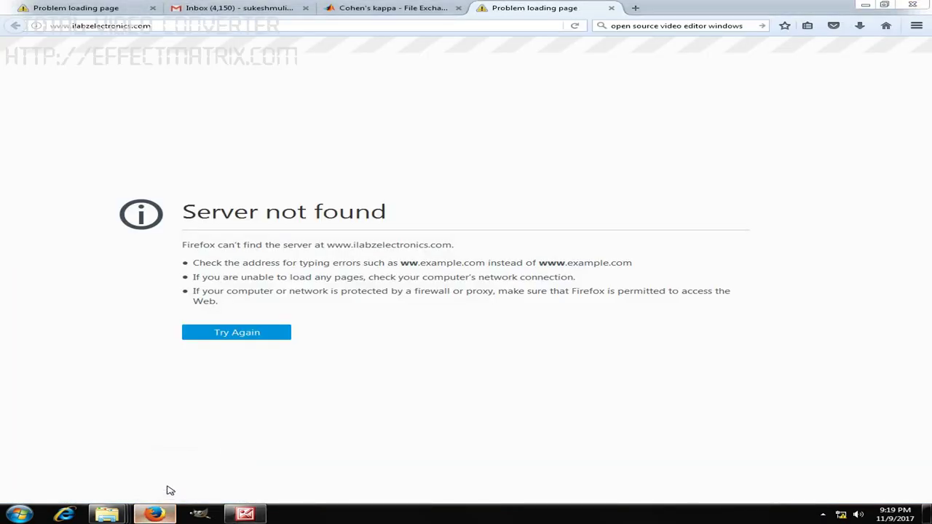
pyautogui.click(306, 26)
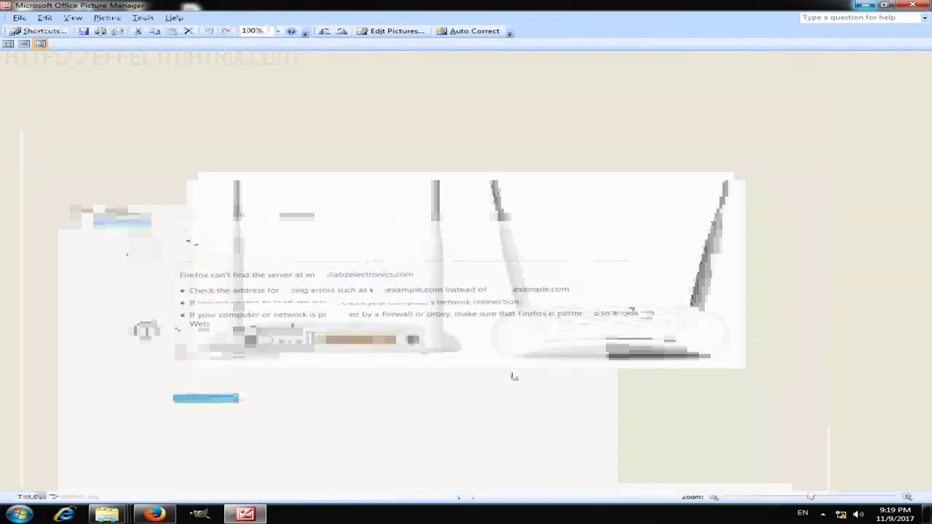
pyautogui.click(865, 5)
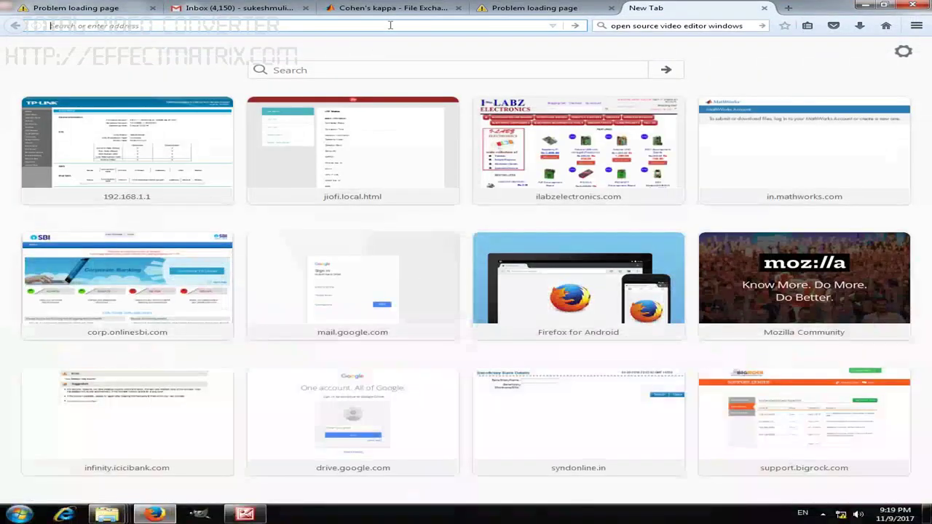
pyautogui.write('192.168.1.1/')
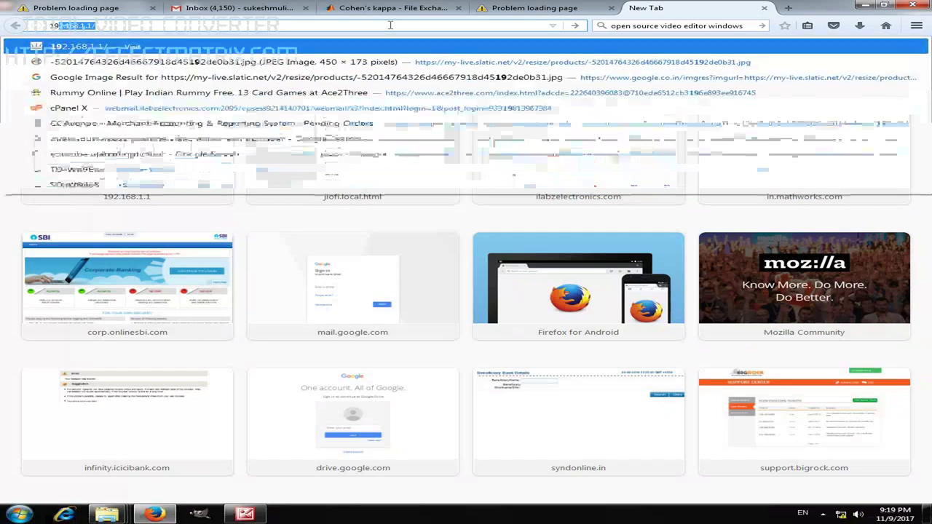
pyautogui.press('Return')
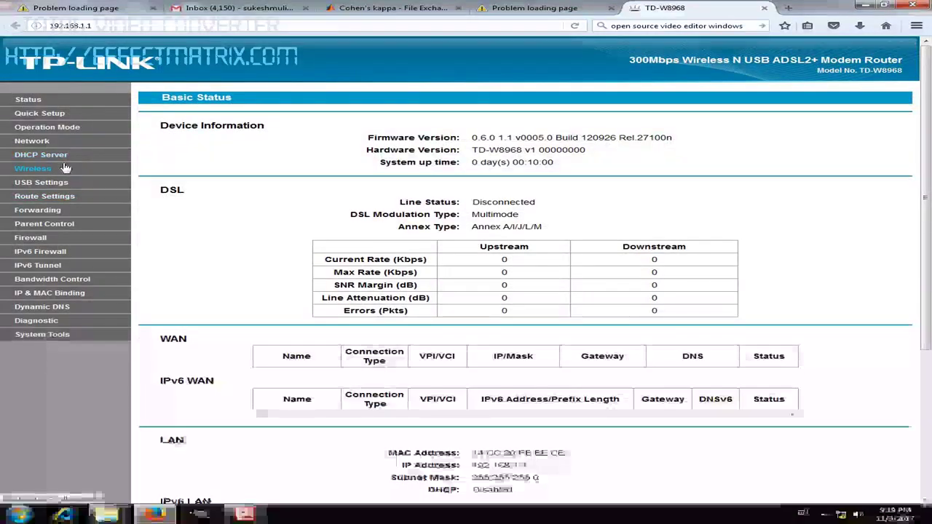
# Step: Open Wireless Basic Settings and turn on Enable WDS
pyautogui.click(64, 171)
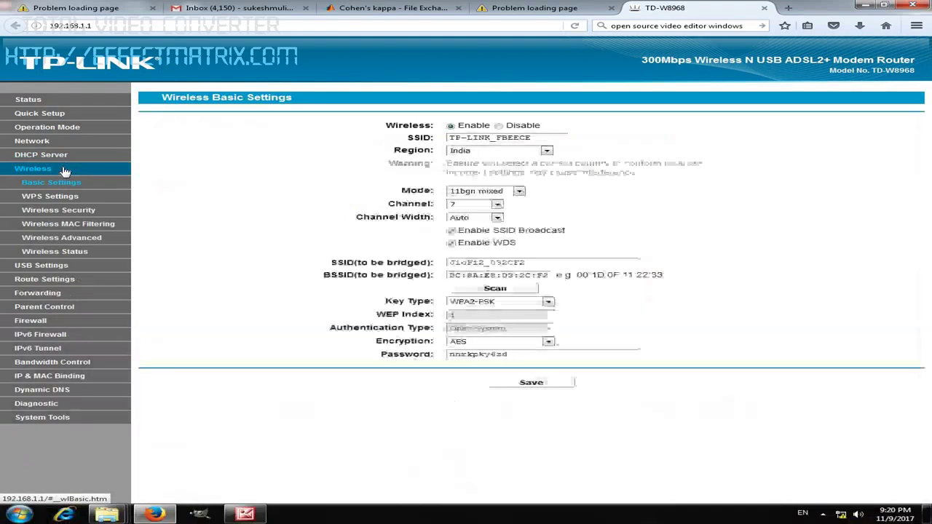
pyautogui.click(65, 187)
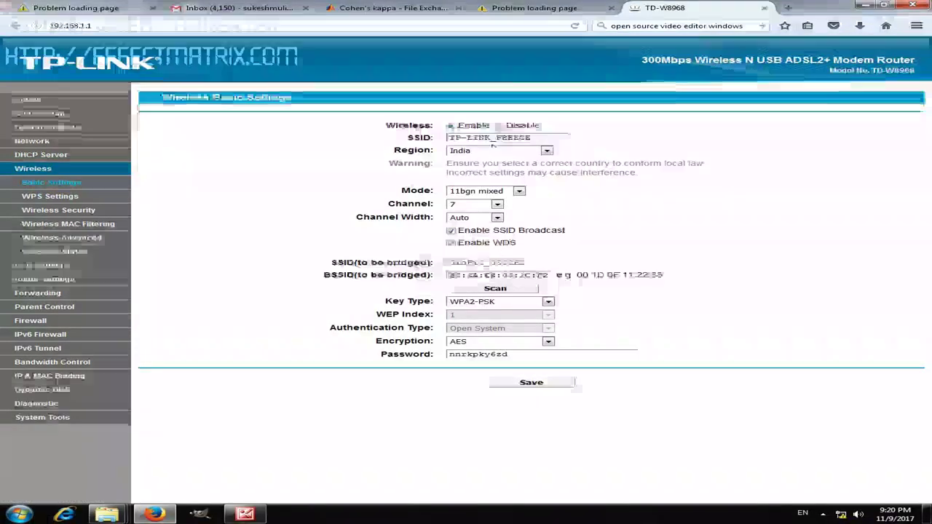
pyautogui.click(452, 243)
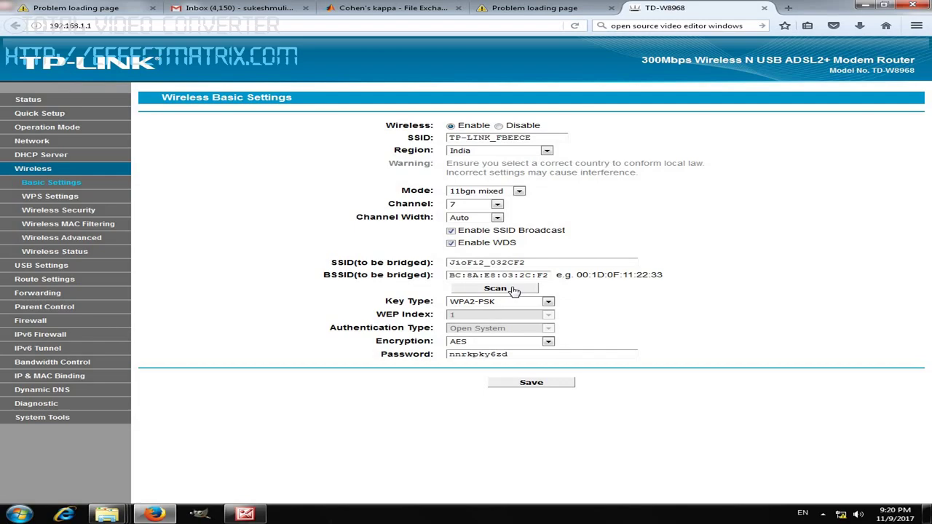
# Step: Scan for nearby wireless networks and locate JioFi2_032CF2 in the AP list
pyautogui.click(514, 290)
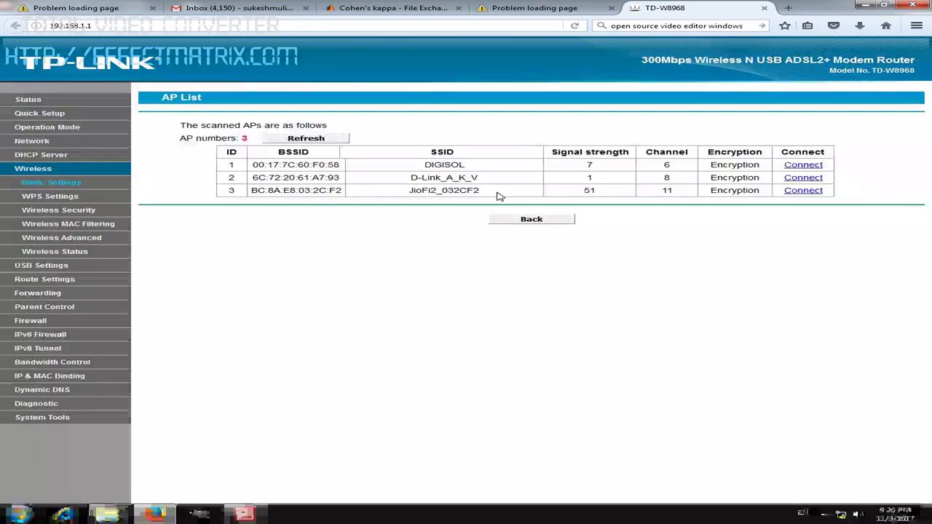
pyautogui.moveTo(479, 192); pyautogui.dragTo(408, 195)
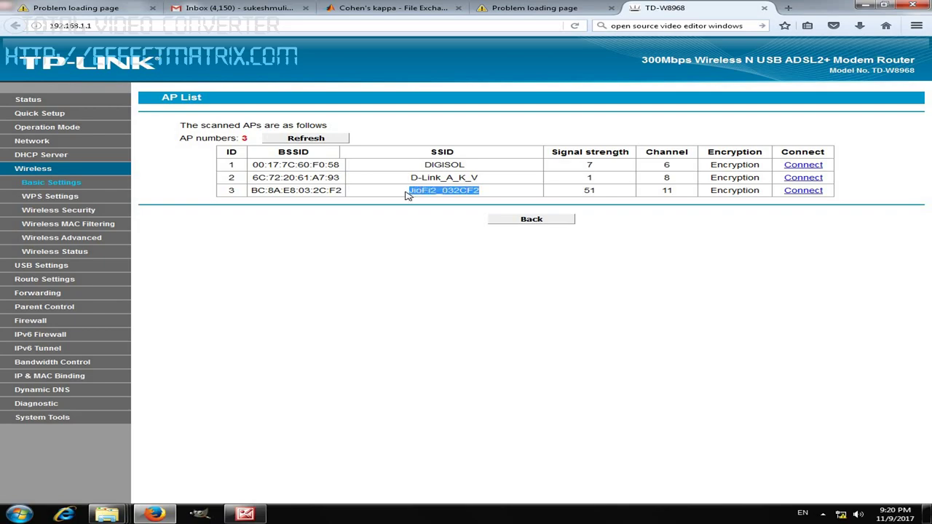
pyautogui.click(413, 192)
pyautogui.moveTo(409, 191); pyautogui.dragTo(448, 193)
pyautogui.click(475, 193)
# Step: Connect to JioFi2_032CF2 for bridging and accept the channel 11 mismatch warning
pyautogui.click(805, 191)
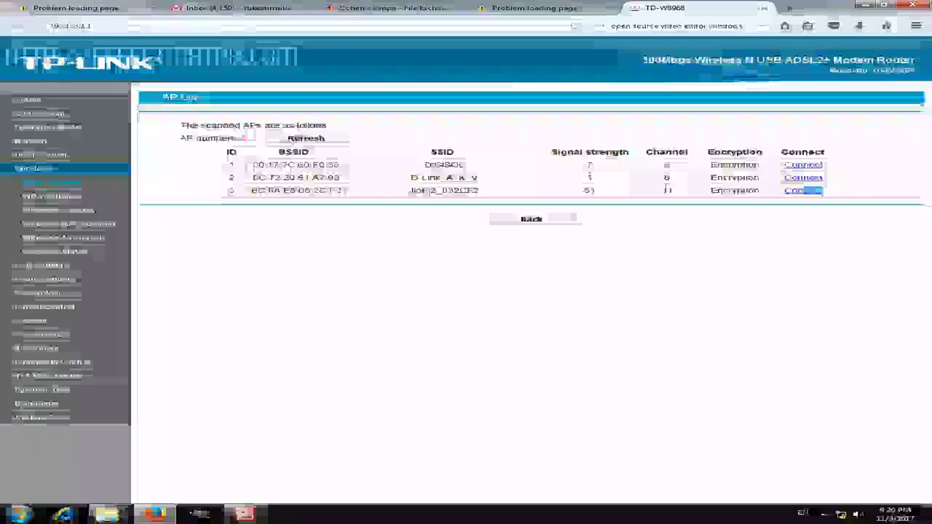
pyautogui.moveTo(662, 190); pyautogui.dragTo(677, 196)
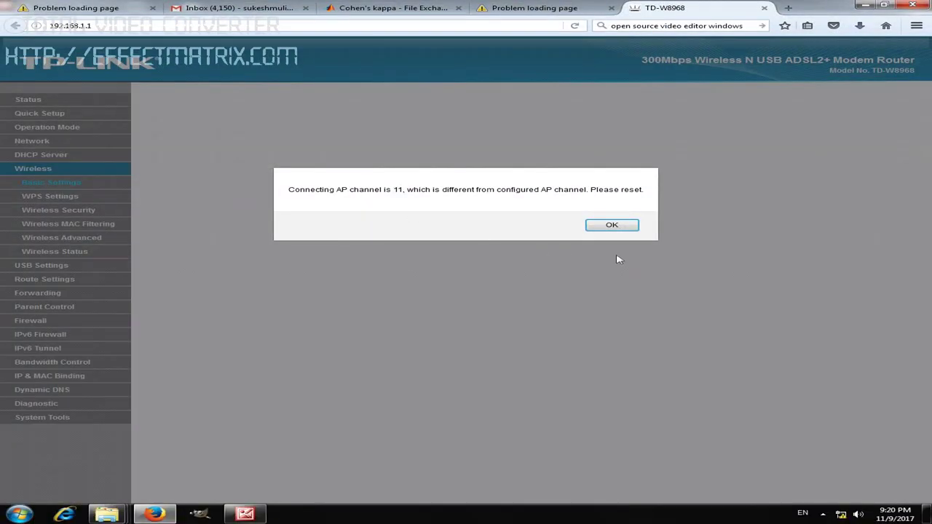
pyautogui.click(629, 227)
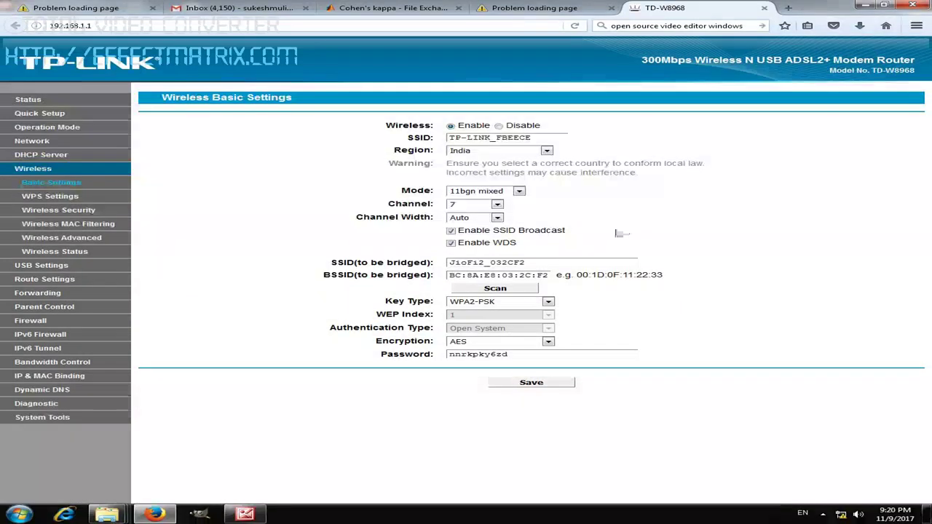
# Step: Change the router's wireless channel from 7 to 11
pyautogui.click(498, 206)
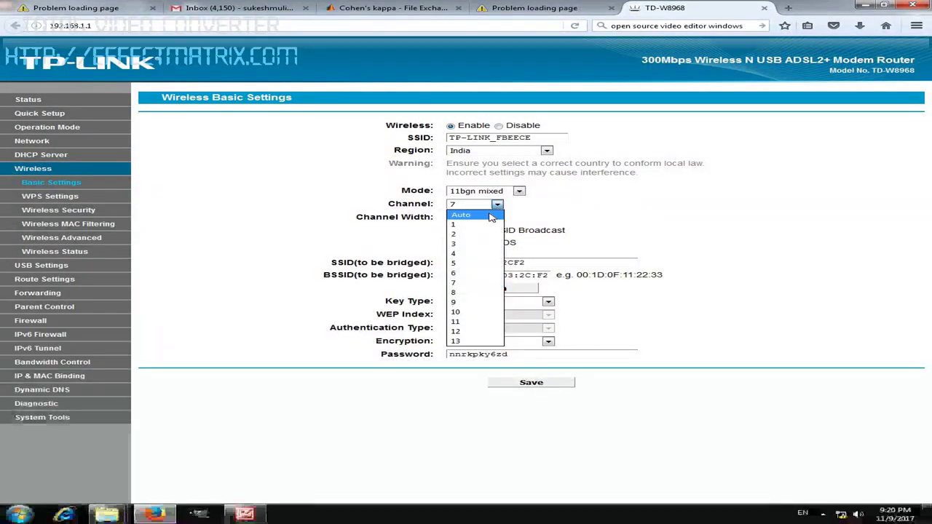
pyautogui.click(576, 221)
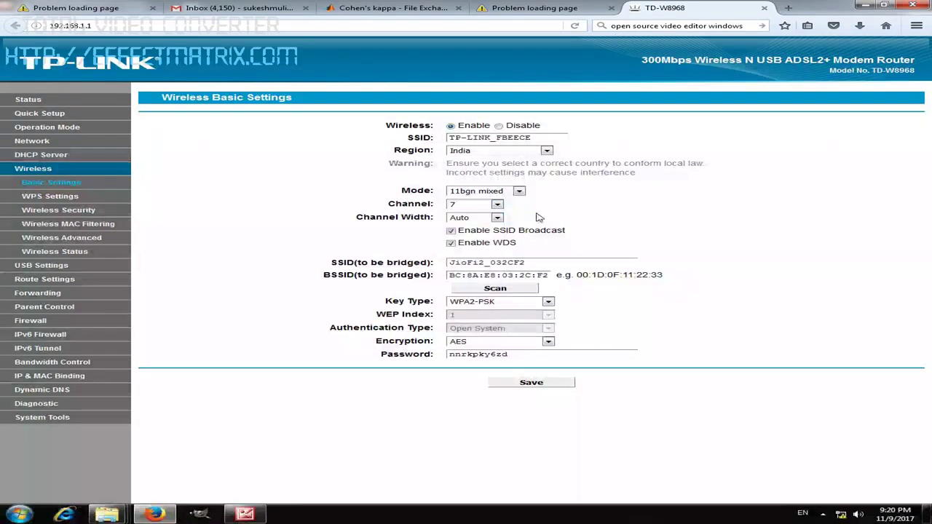
pyautogui.click(498, 207)
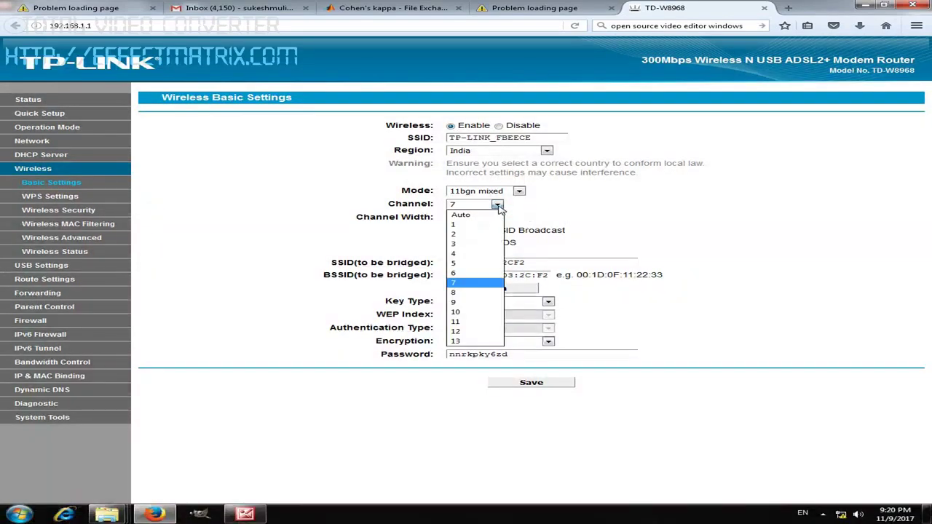
pyautogui.click(476, 324)
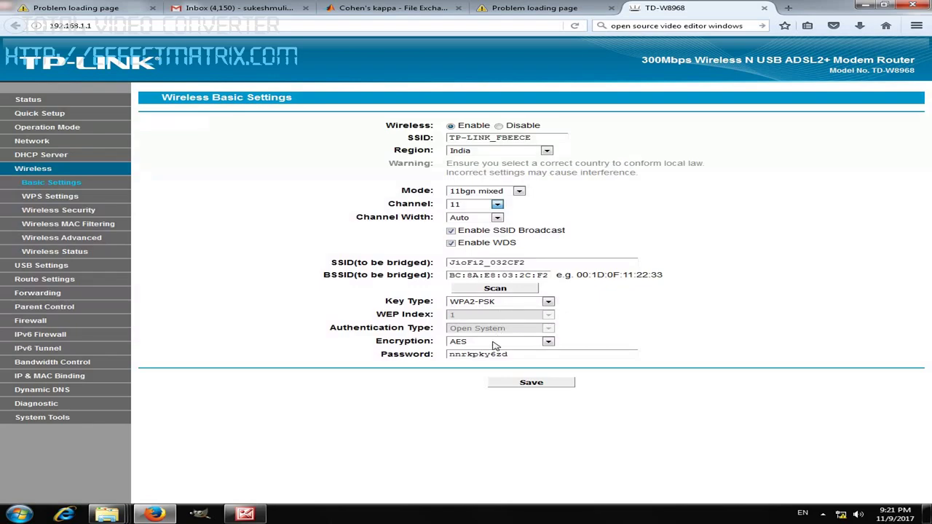
# Step: Copy the bridged network's password and save the wireless basic settings
pyautogui.moveTo(516, 355); pyautogui.dragTo(450, 355)
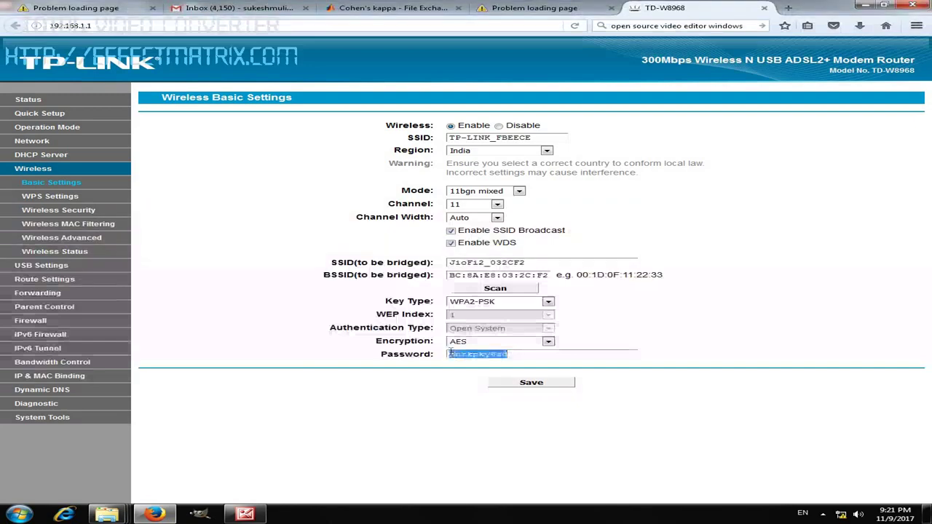
pyautogui.click(533, 356)
pyautogui.doubleClick(508, 355)
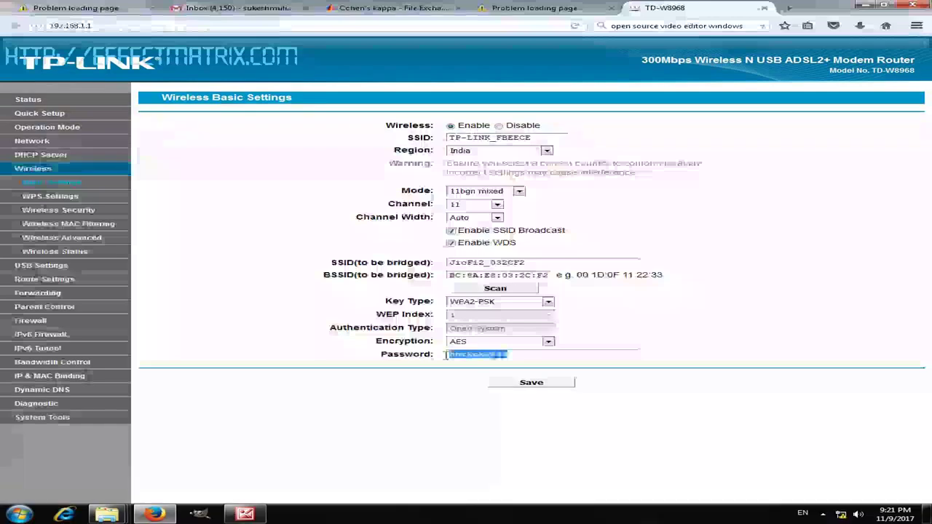
pyautogui.click(512, 386)
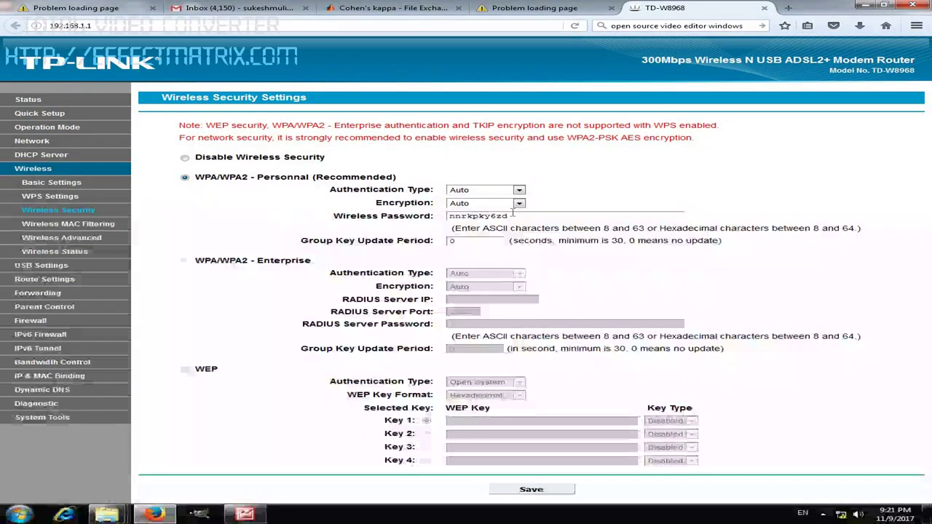
# Step: Check the WPA/WPA2-Personal password, save wireless security, and go to DHCP Settings
pyautogui.moveTo(522, 216); pyautogui.dragTo(447, 217)
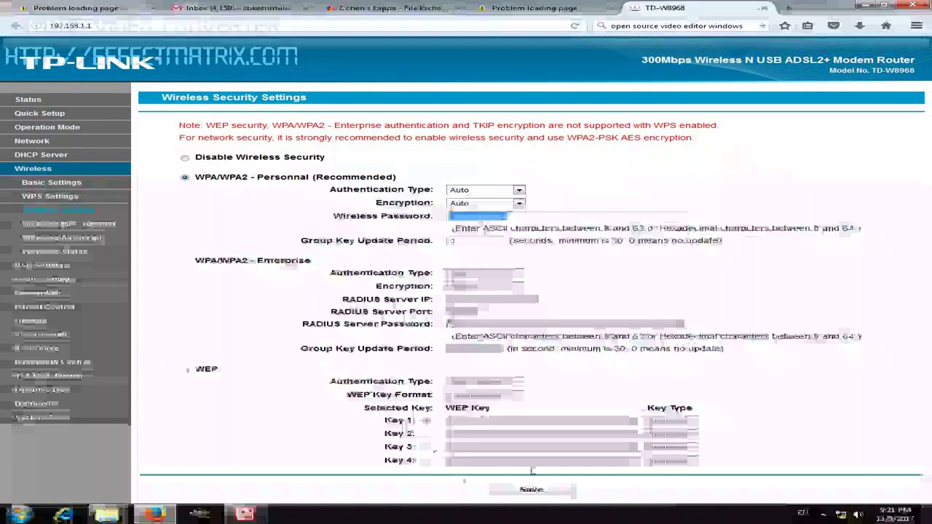
pyautogui.click(545, 490)
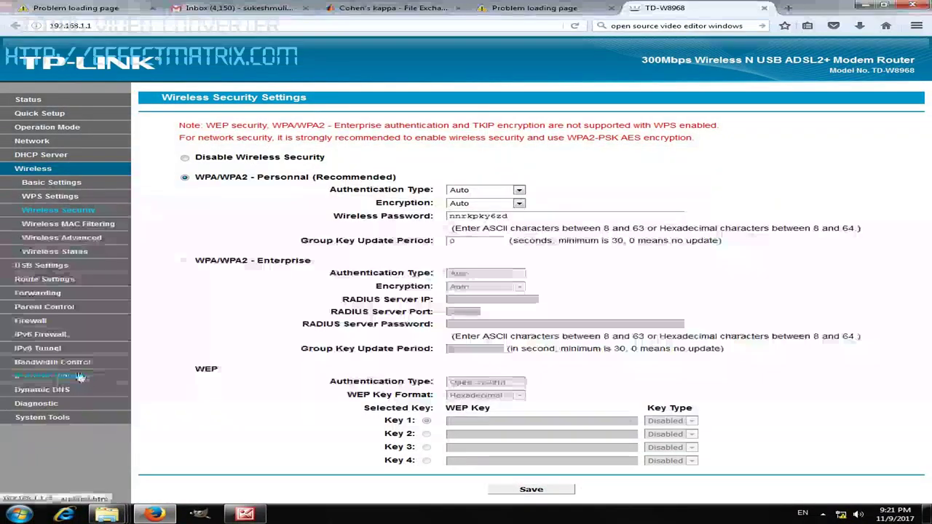
pyautogui.click(51, 154)
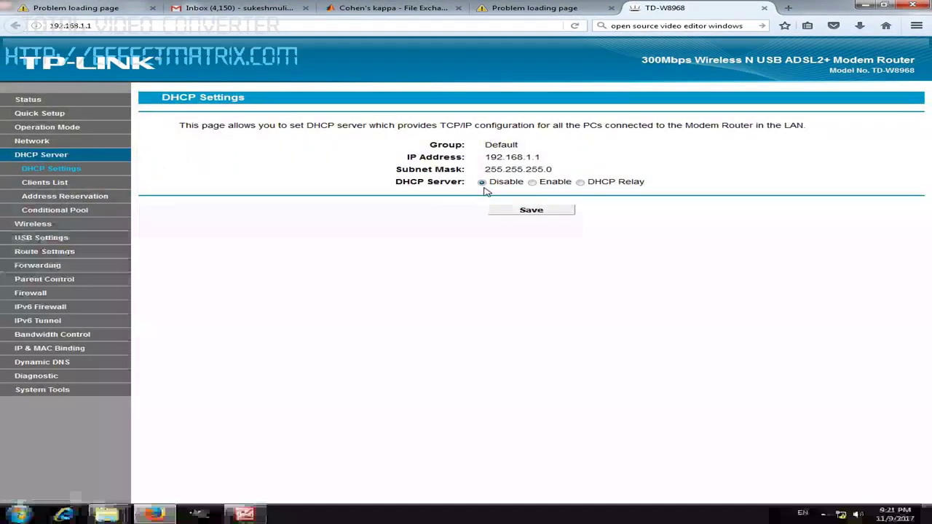
# Step: Leave DHCP disabled and navigate through System Tools to the Reboot page
pyautogui.click(48, 397)
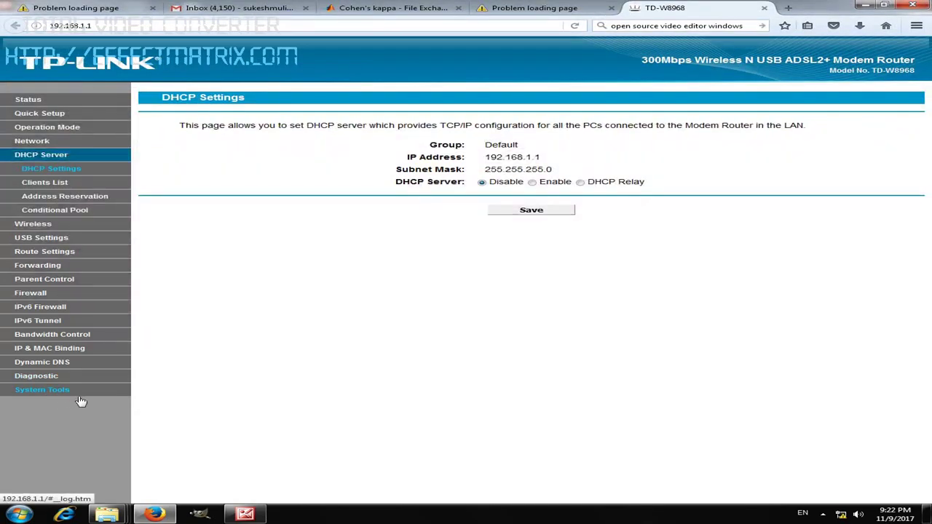
pyautogui.click(57, 391)
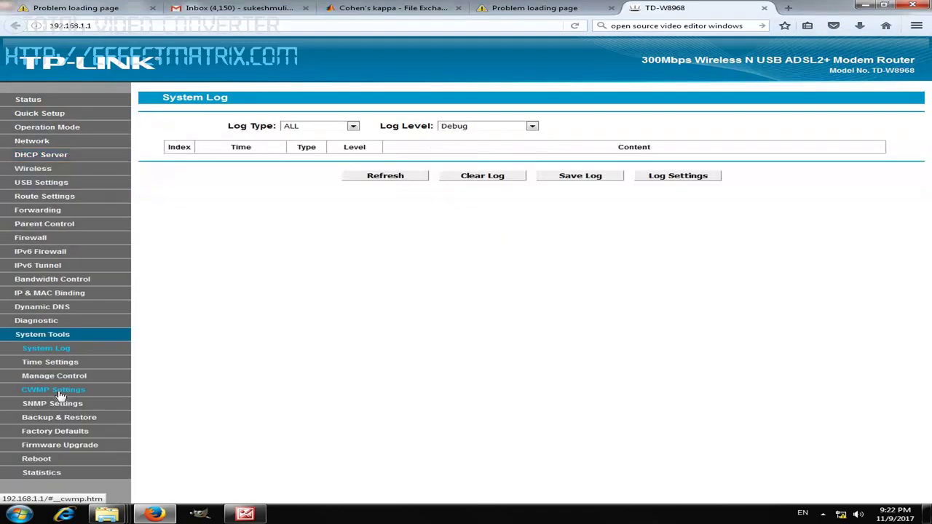
pyautogui.click(48, 460)
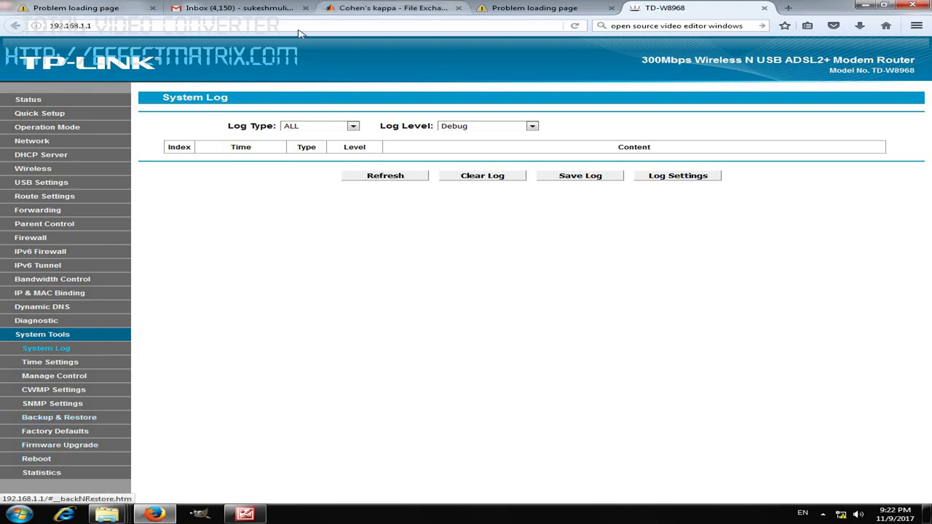
# Step: Reboot the router, confirm with OK, and wait for the progress bar to reach 100%
pyautogui.click(47, 464)
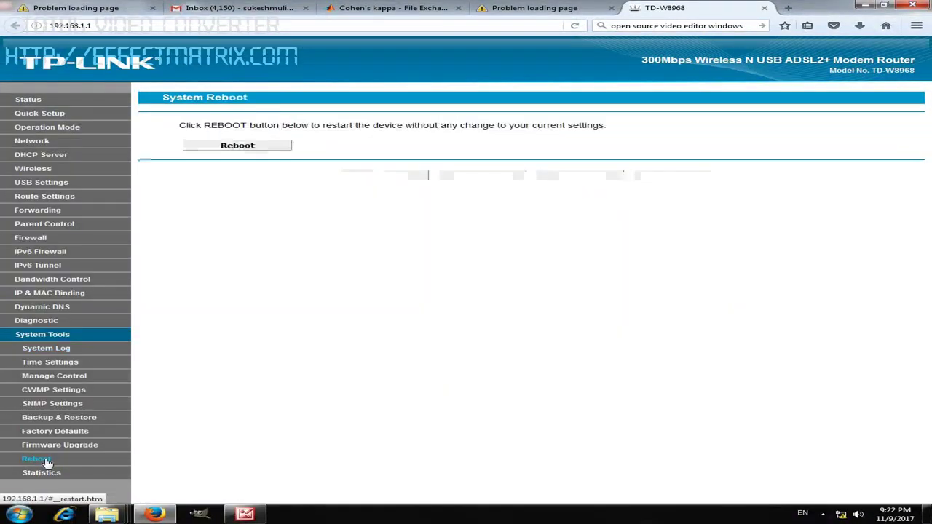
pyautogui.click(266, 150)
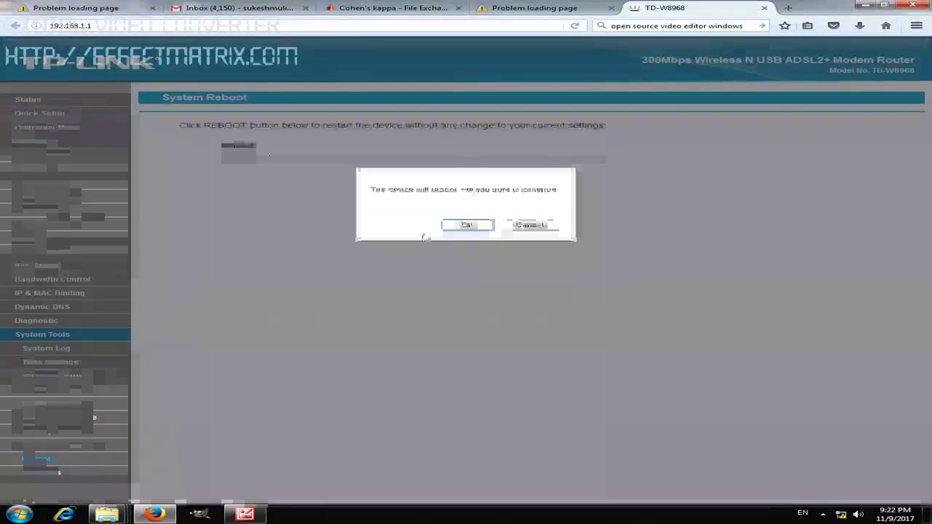
pyautogui.click(467, 225)
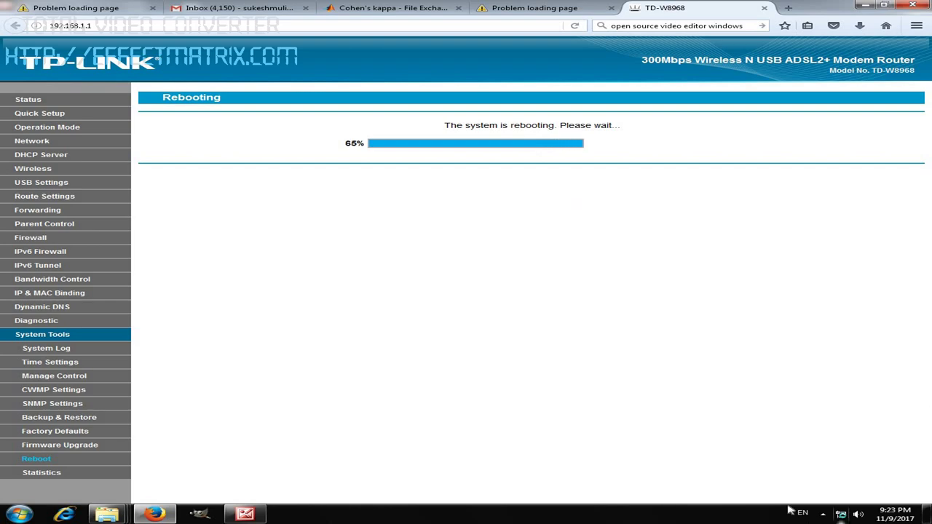
pyautogui.moveTo(839, 518)
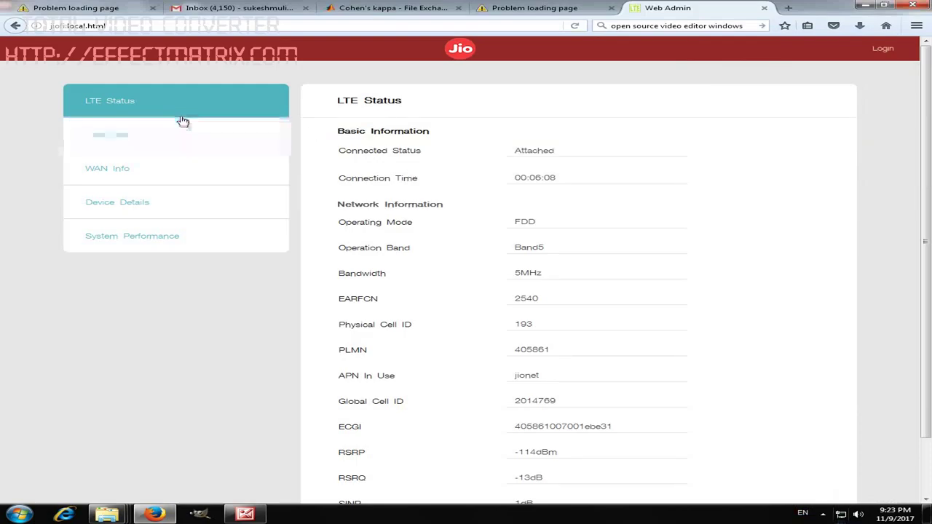
# Step: Switch to the failed tab and rerun its search to test internet access
pyautogui.click(575, 8)
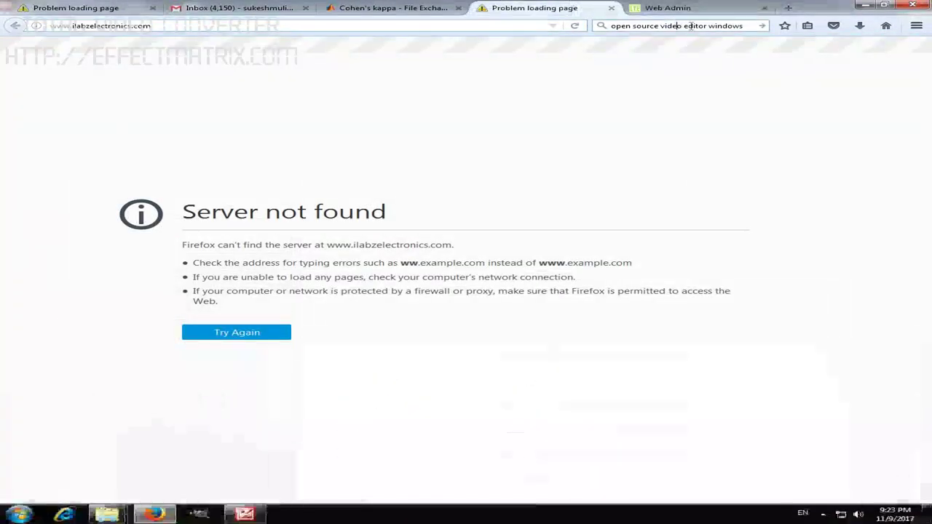
pyautogui.click(687, 27)
pyautogui.press('Return')
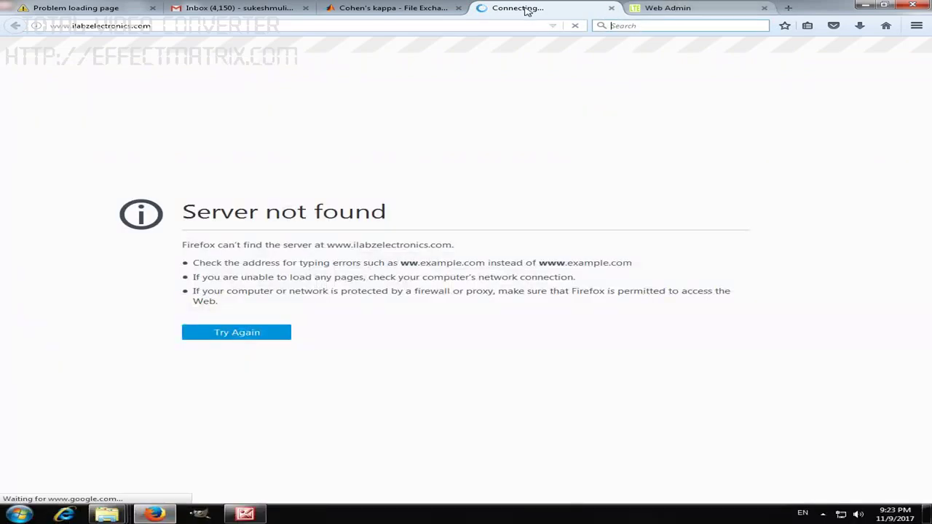
# Step: Load google.com/gmail from the address bar suggestions to test the connection
pyautogui.click(425, 25)
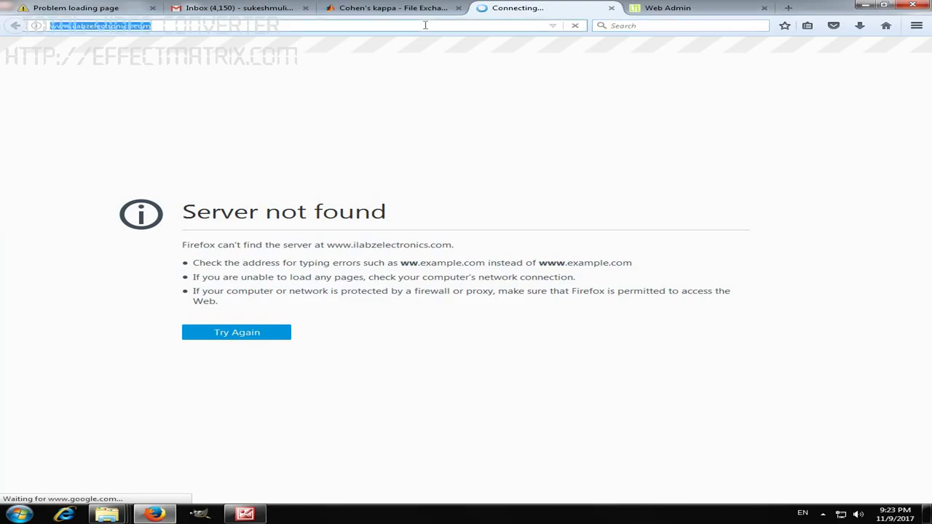
pyautogui.write('goo')
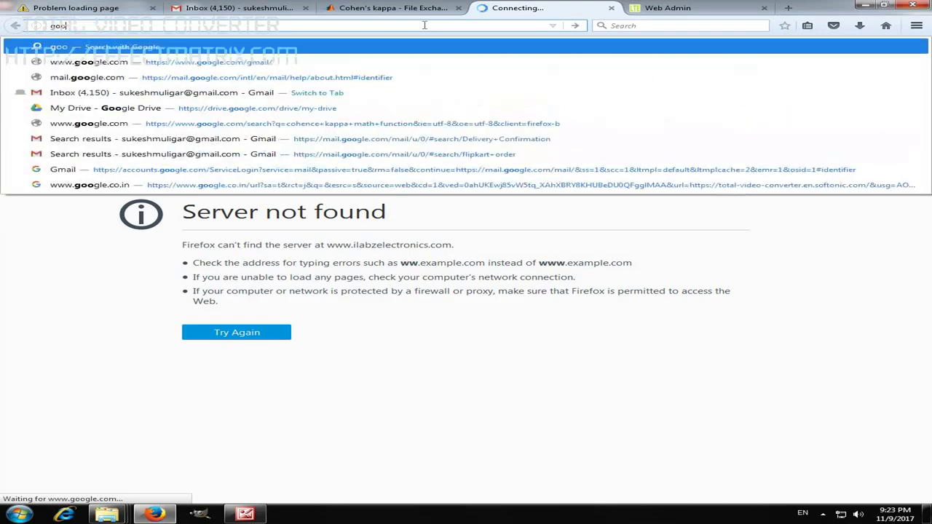
pyautogui.press('Down')
pyautogui.press('Return')
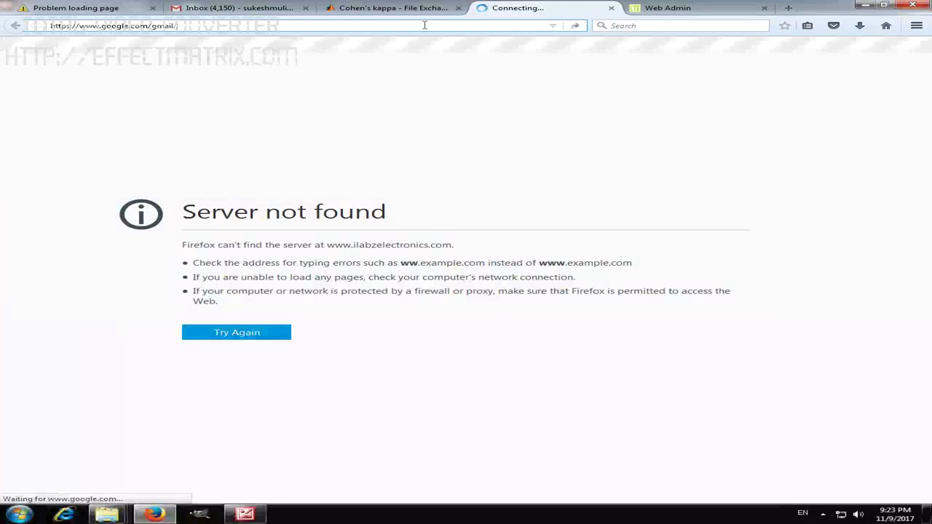